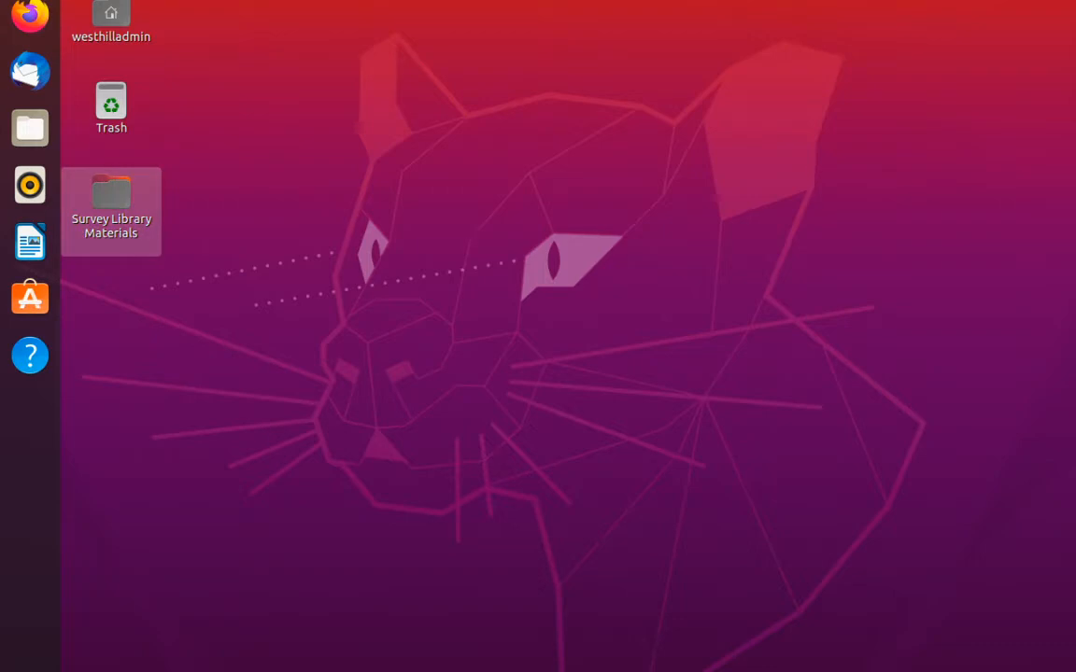
Open the Survey Library Materials folder, locate demos_limesurvey_group_71.lsg and limesurvey_survey_345859.lss, and close the folder window.
key(Return)
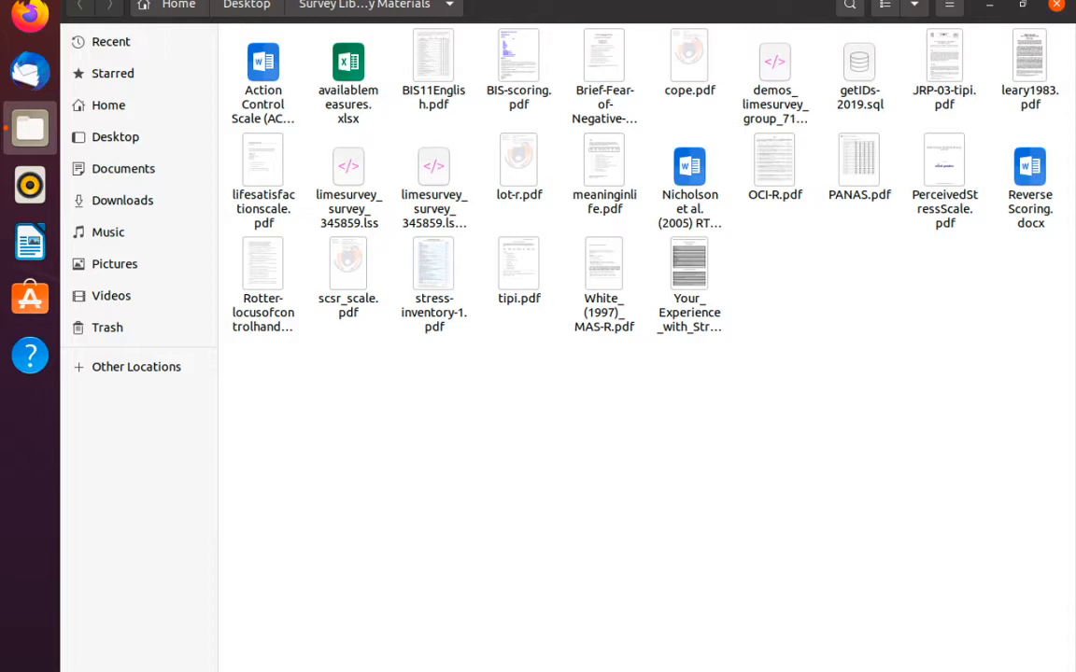
click(774, 63)
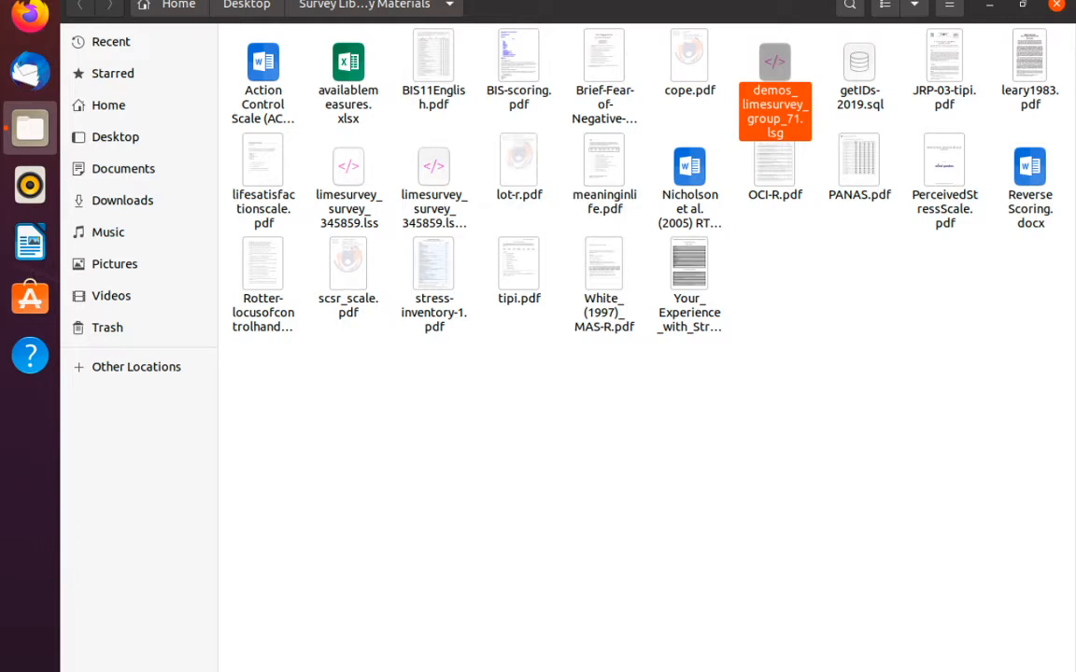
click(323, 149)
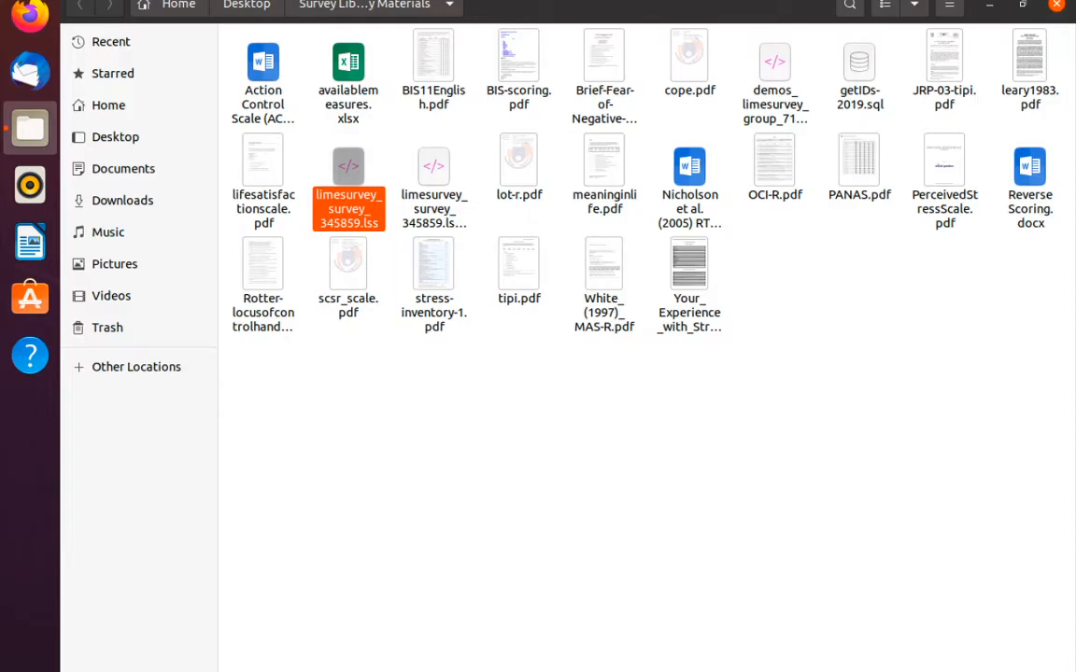
click(1056, 5)
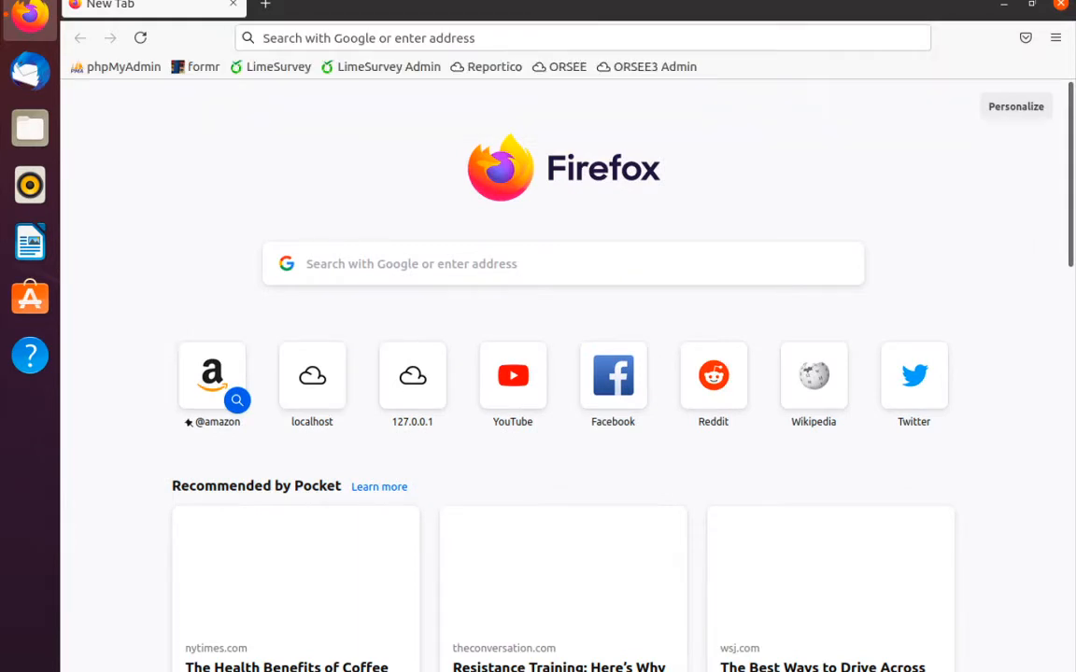
Switch to Firefox, open the LimeSurvey Admin bookmark and log in with the saved administrator username and password.
click(383, 67)
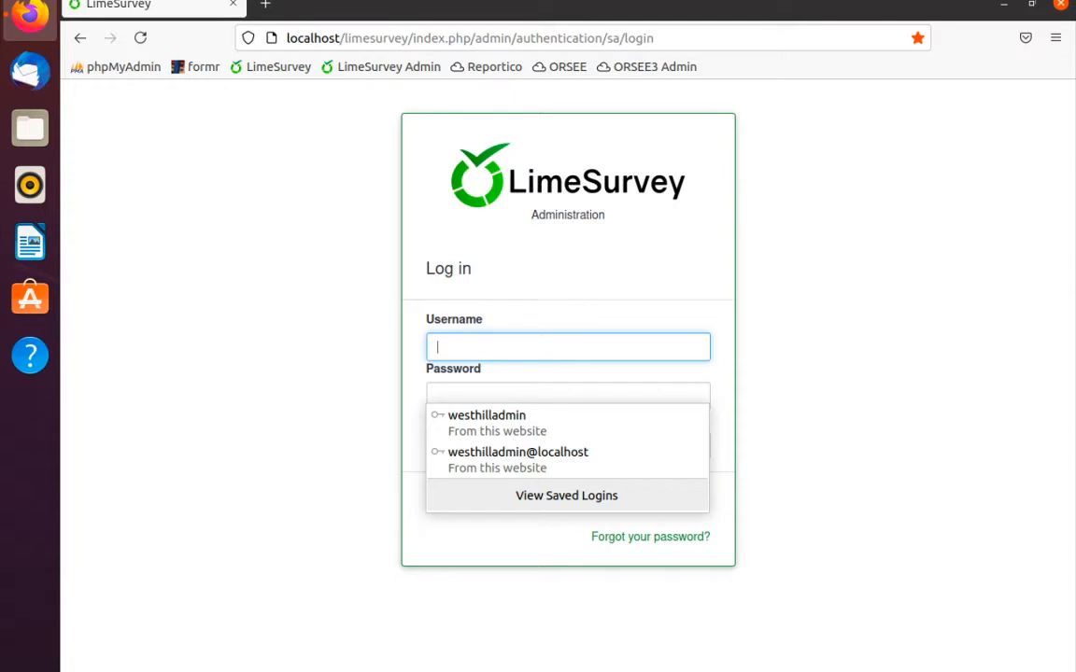
key(Down)
key(Return)
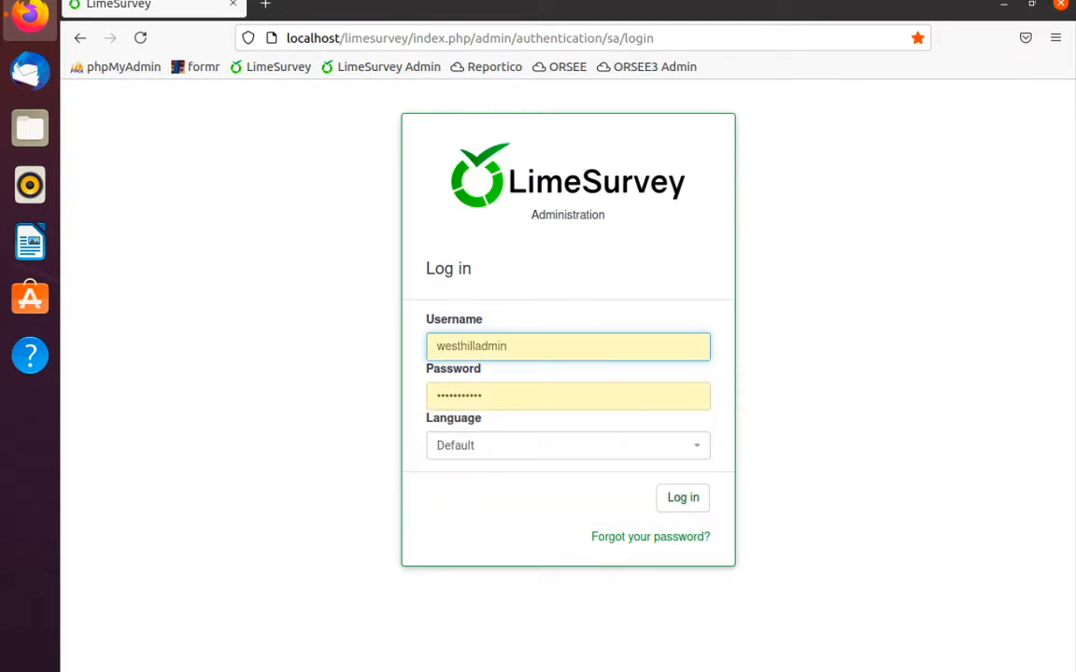
key(Return)
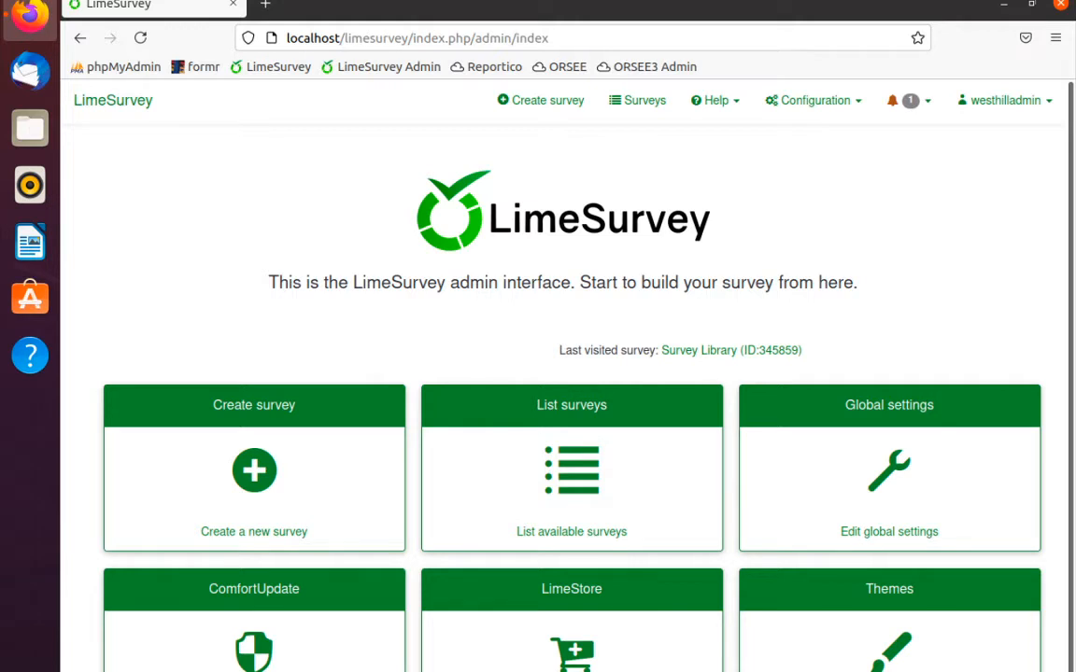
Import a new survey from the structure file limesurvey_survey_345859.lss with resource links and expression fields converted.
click(254, 471)
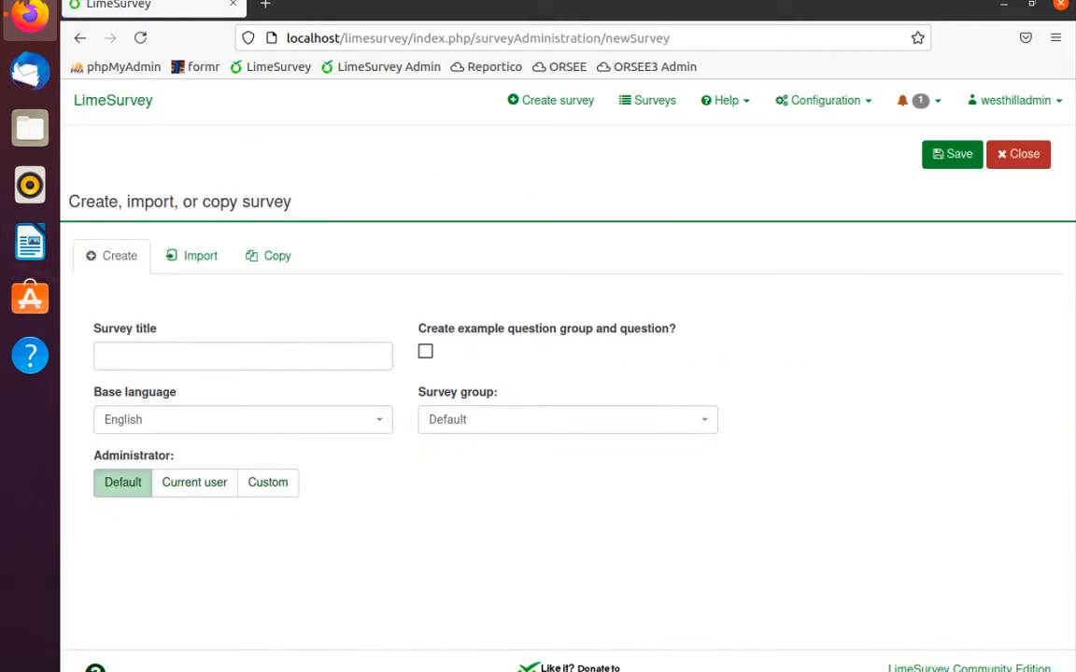
click(192, 256)
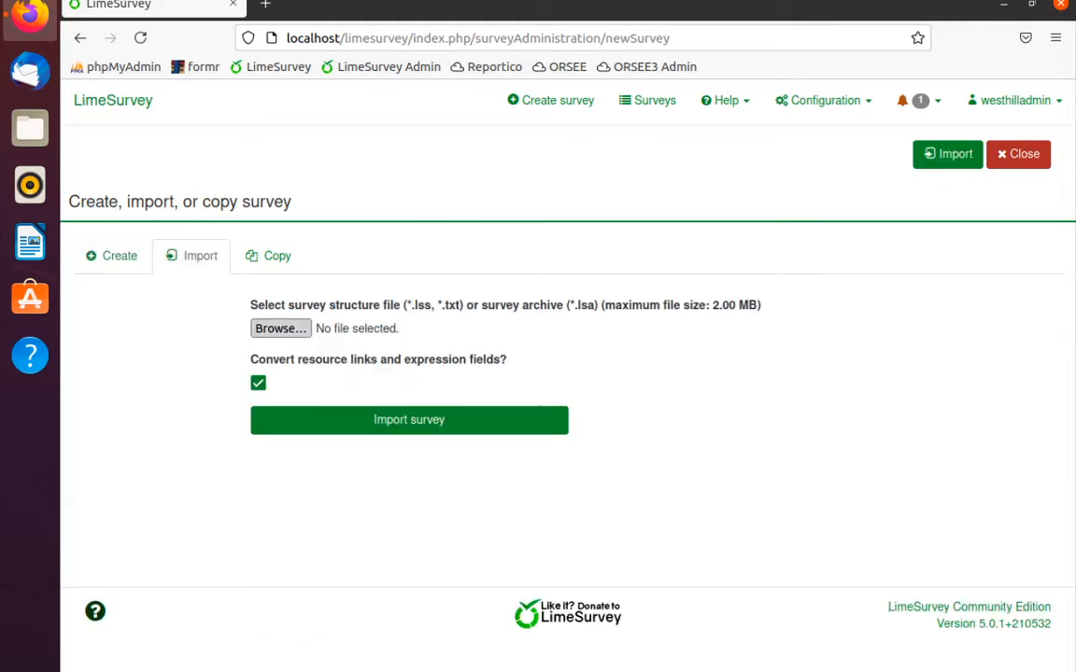
click(280, 328)
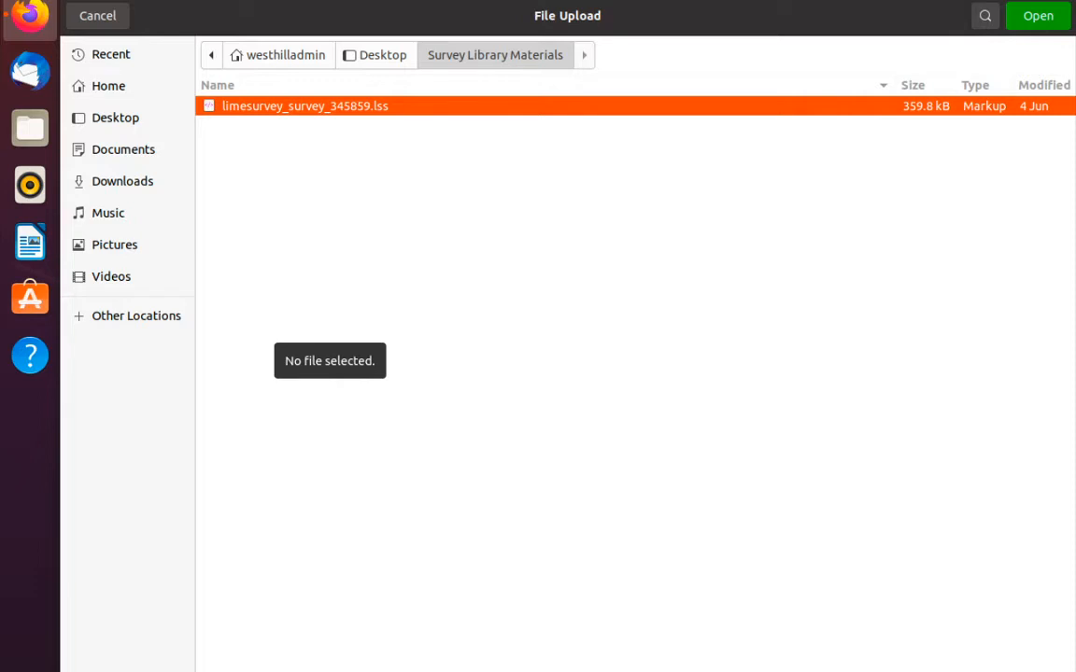
key(Return)
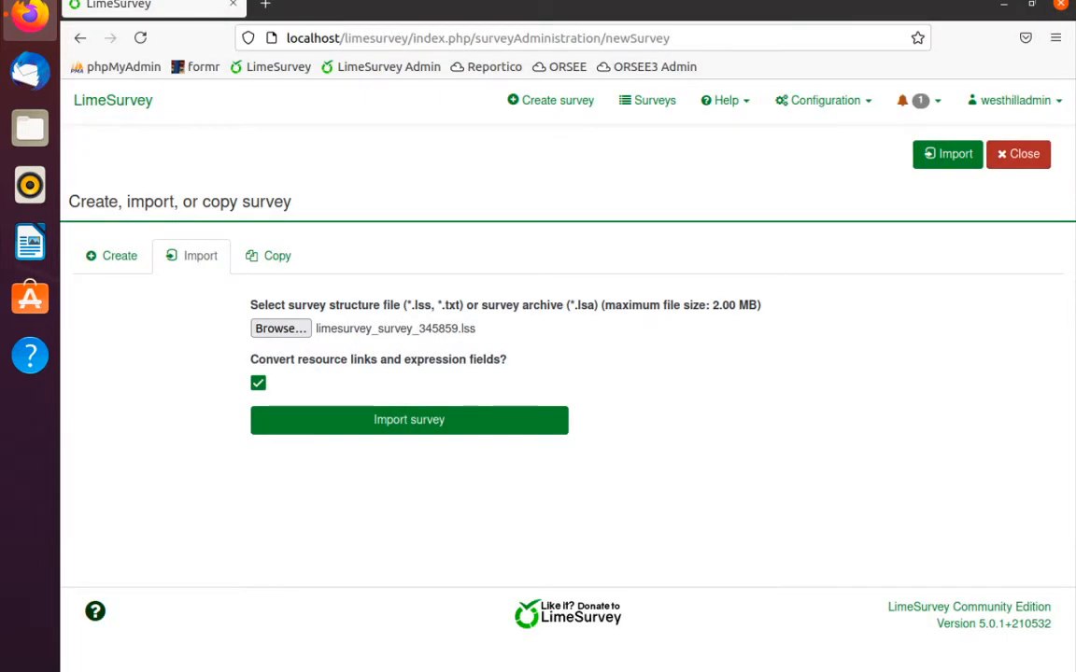
click(409, 421)
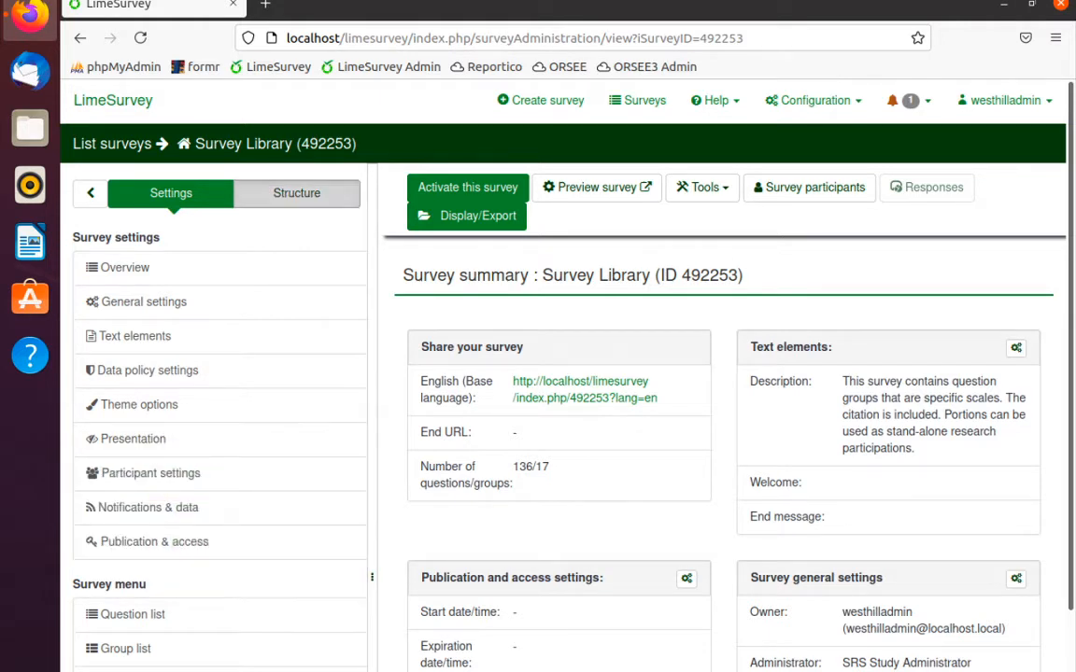
Show the imported survey's structure and open the BIS question in the Barratt Impulsiveness Scale group.
click(296, 193)
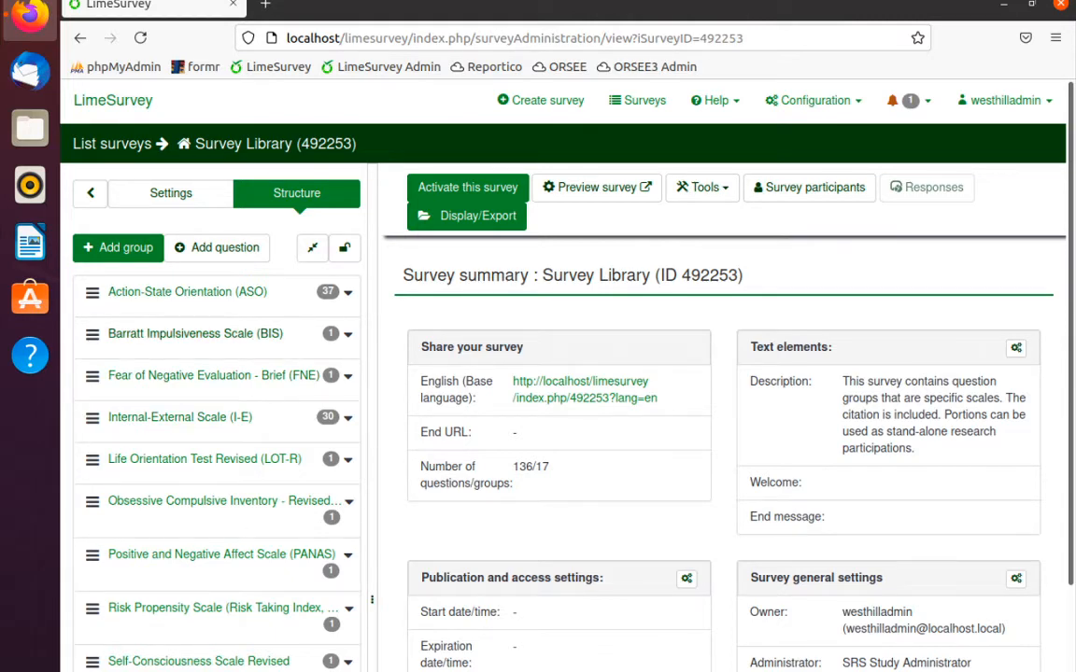
click(195, 334)
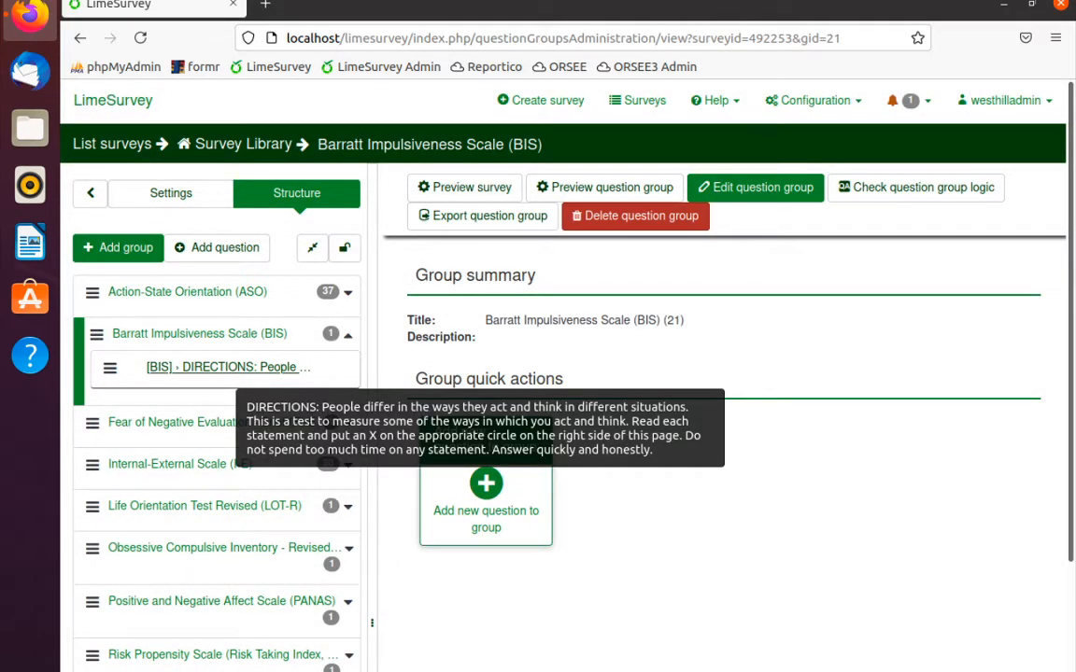
click(228, 367)
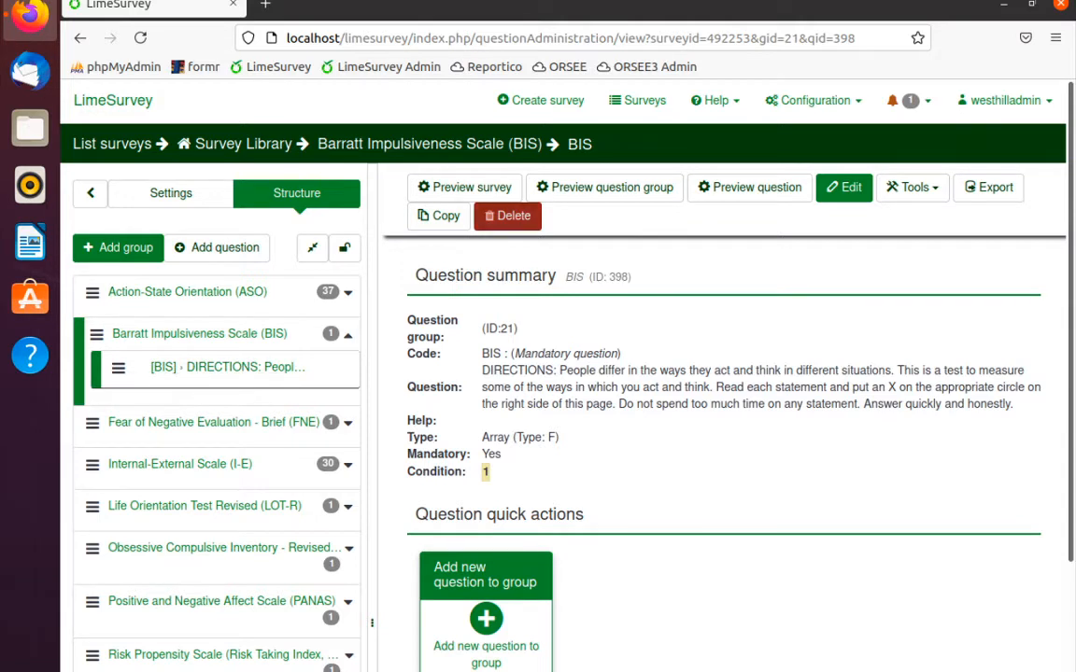
Preview the BIS question, look through its items and the notice above them, and close the preview.
click(750, 186)
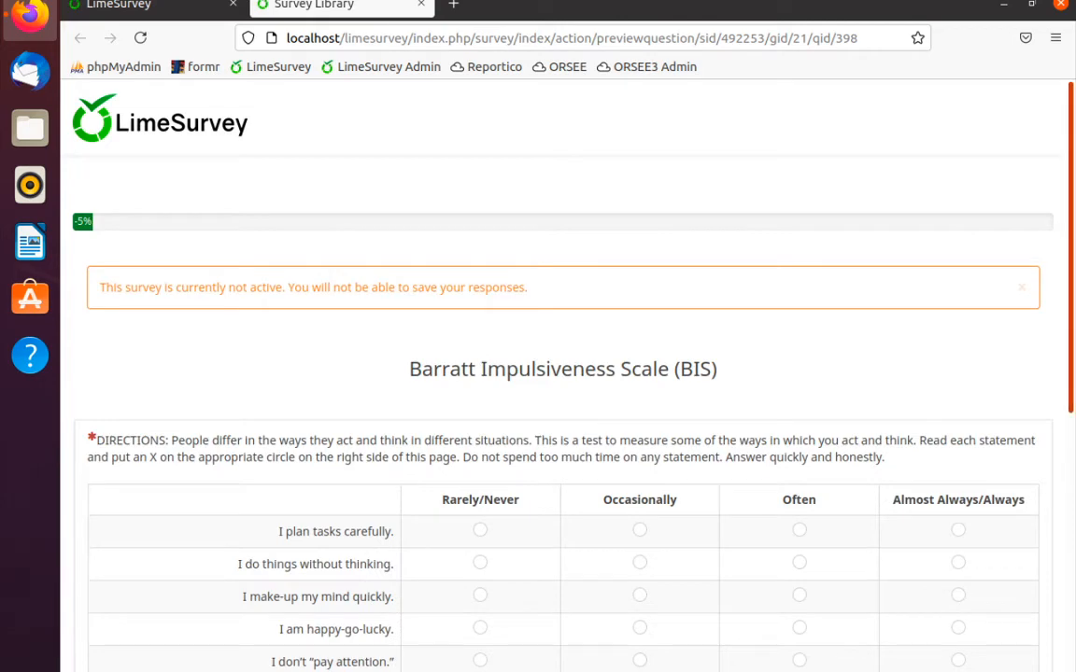
scroll(560, 420, down, 5)
drag(1071, 513, 1071, 244)
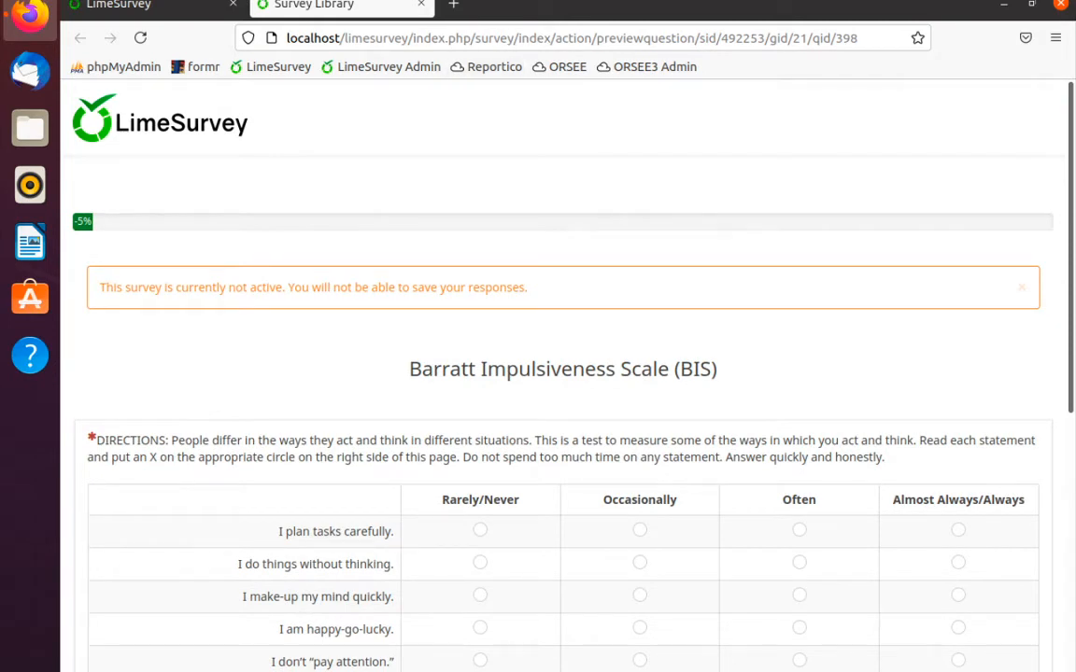
drag(100, 287, 531, 288)
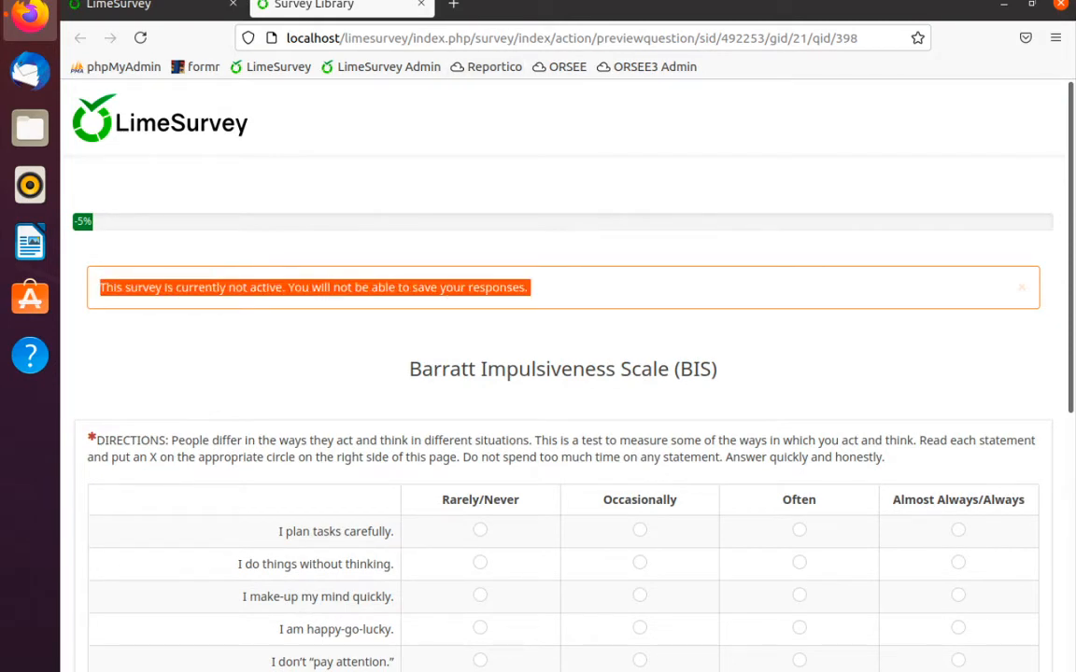
click(534, 288)
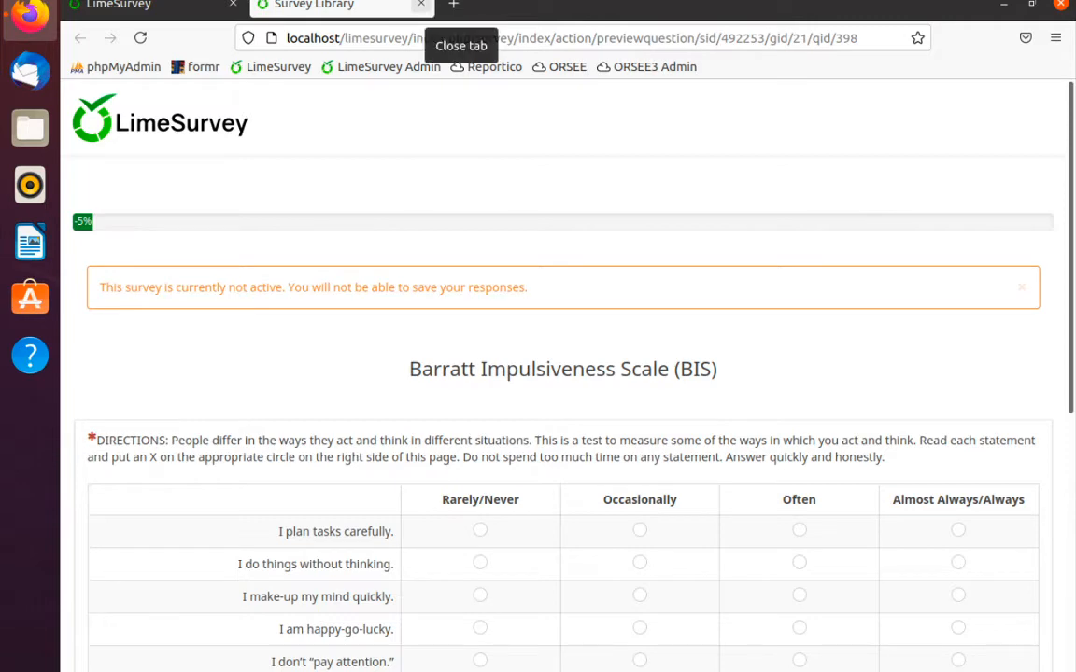
click(420, 5)
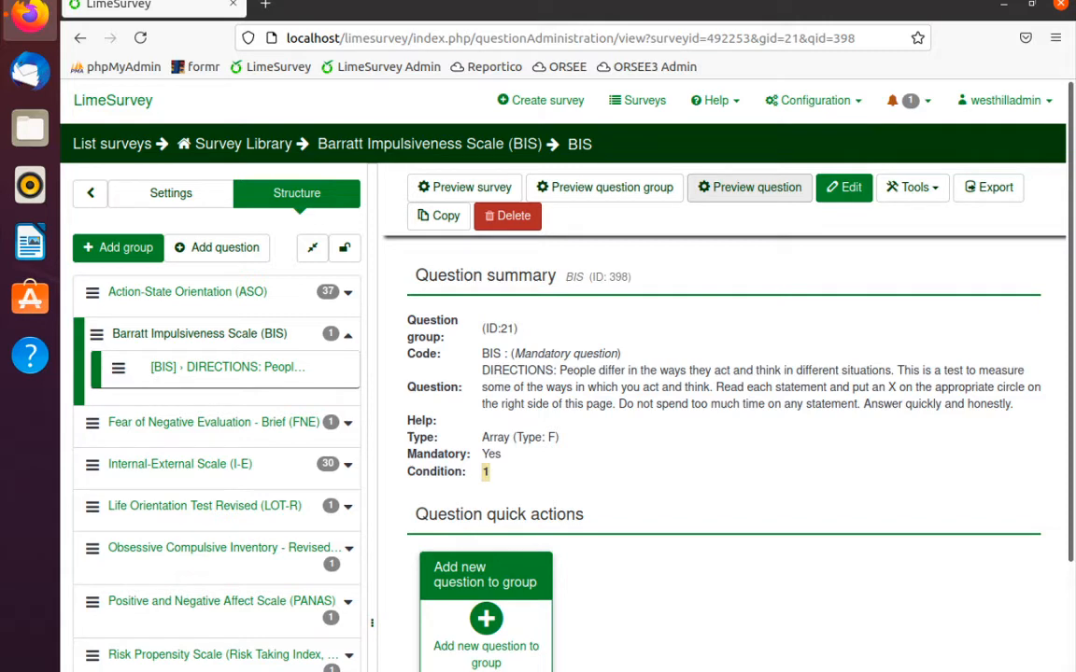
Open the BISOverall question in the Calculation group and examine its scoring equation and always-hide setting.
scroll(561, 374, down, 4)
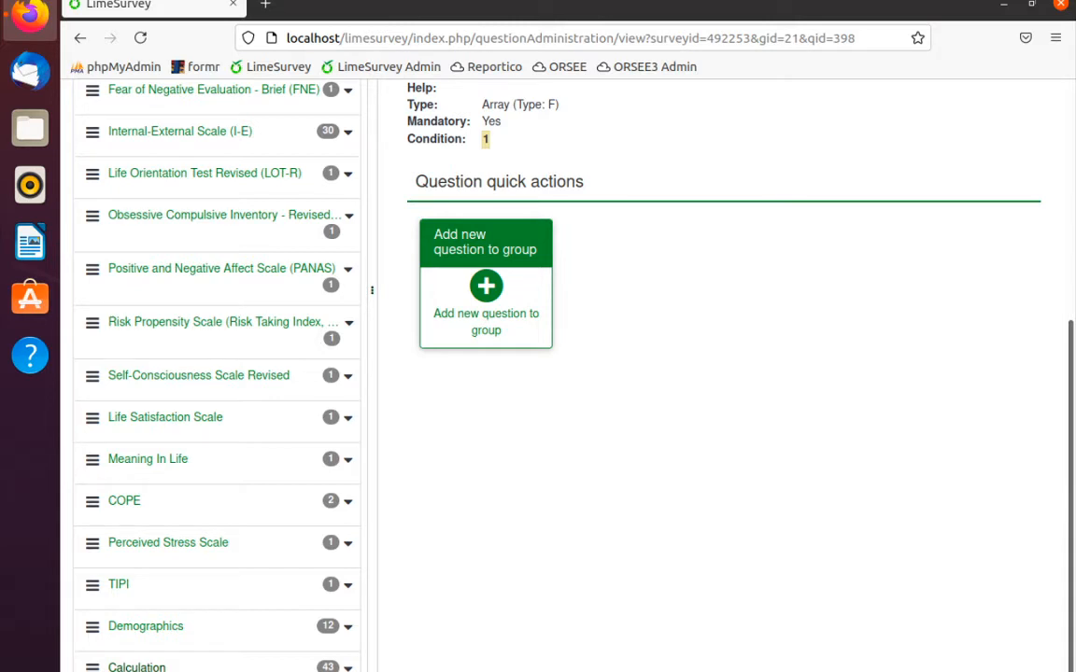
click(136, 666)
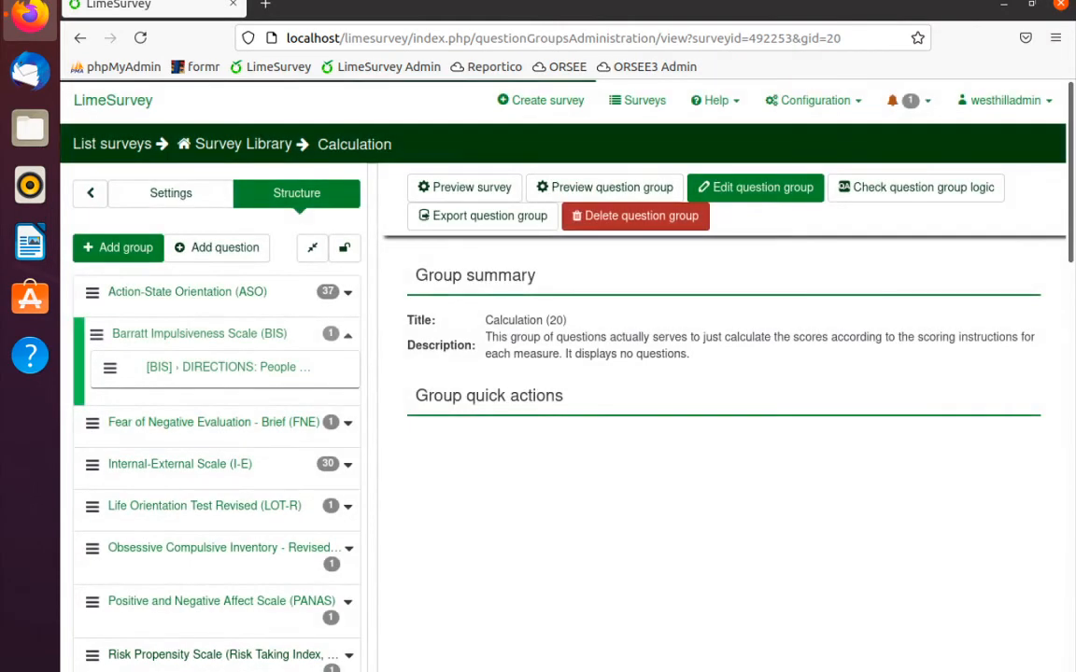
scroll(206, 652, down, 10)
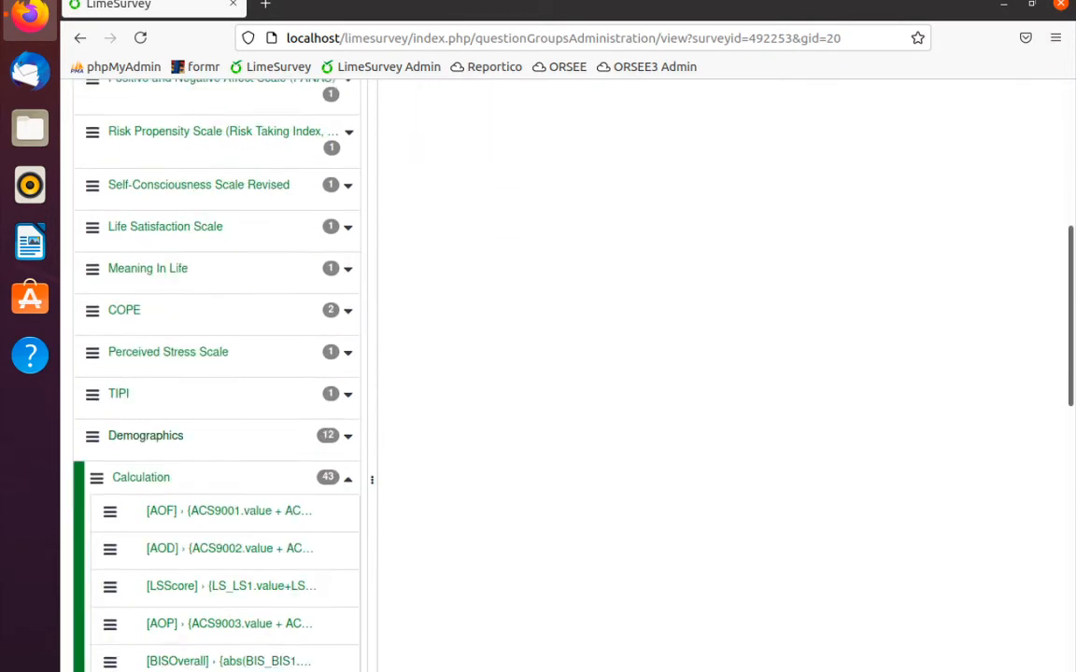
scroll(207, 642, down, 1)
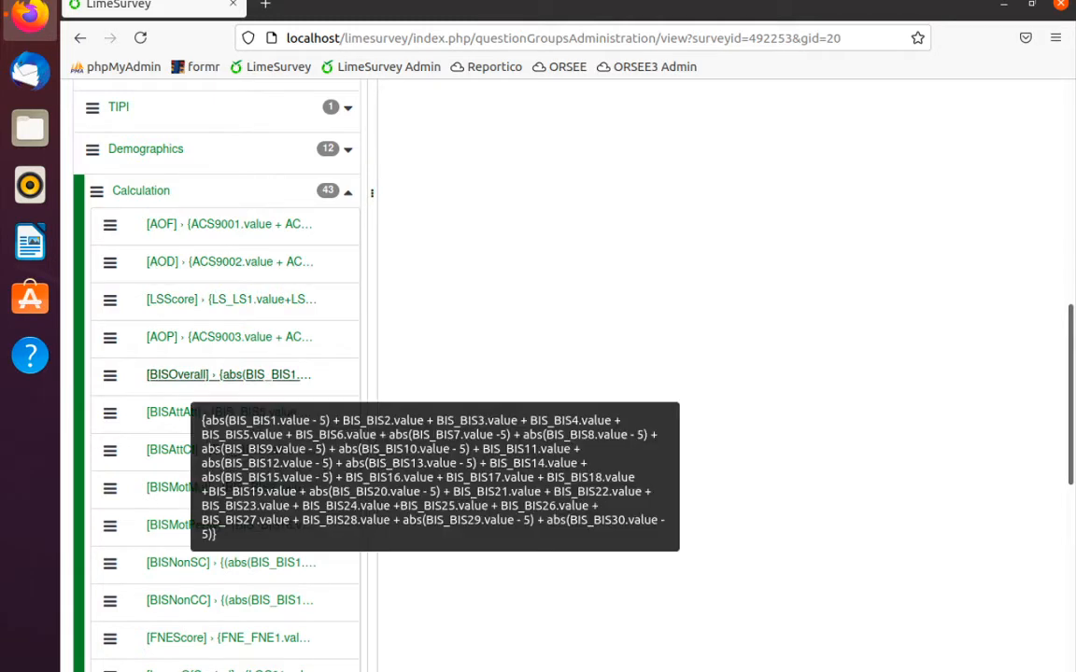
click(192, 376)
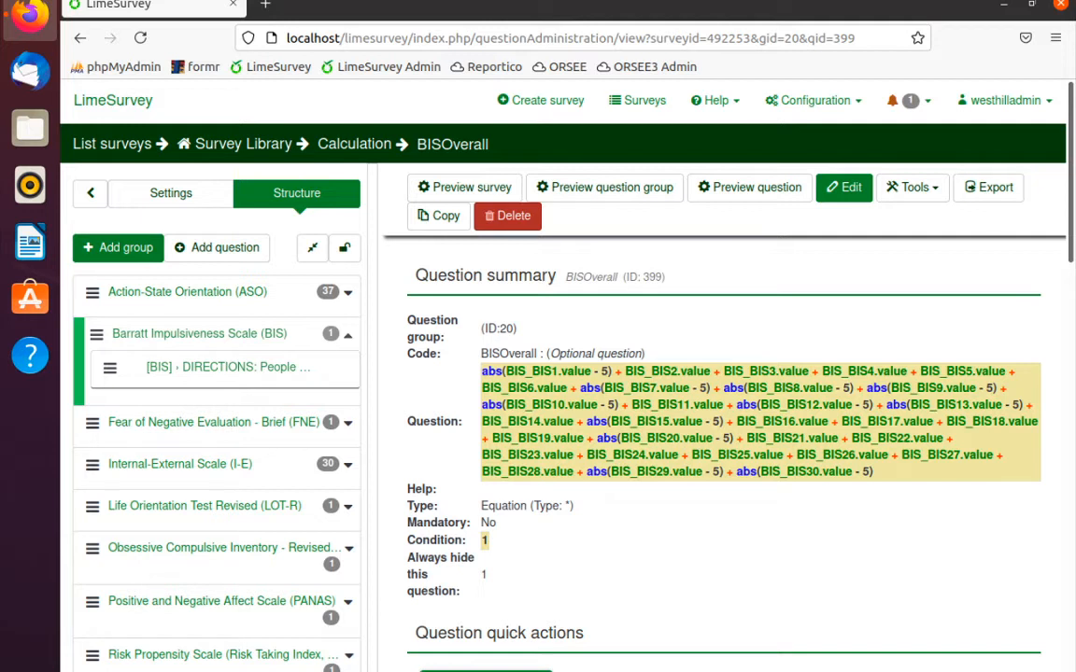
drag(408, 558, 496, 581)
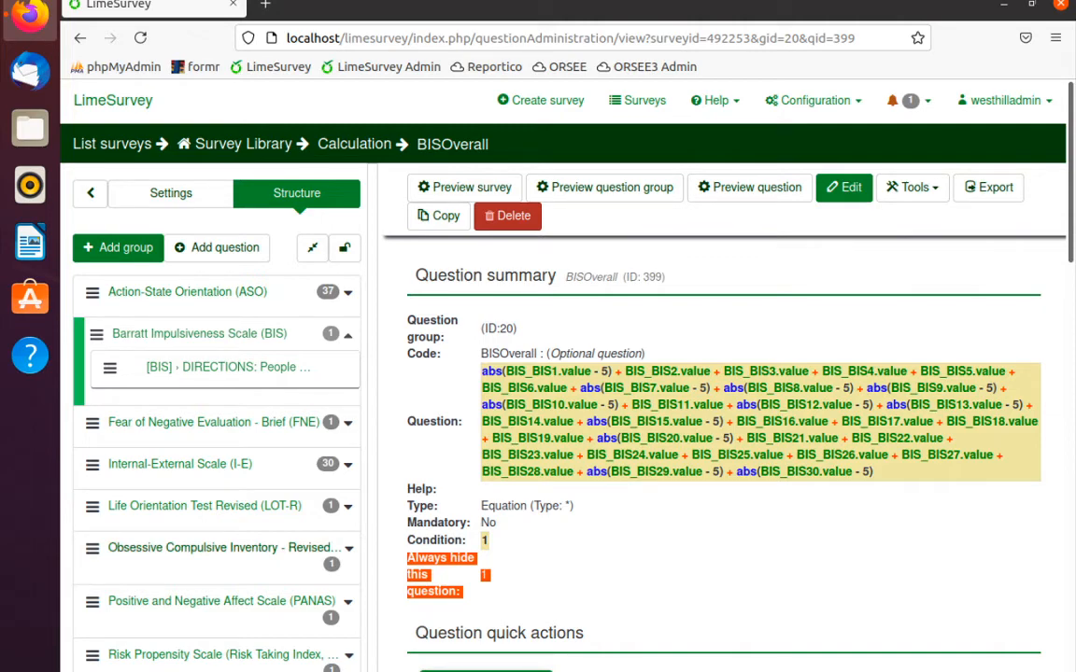
Open question Q00 in the Reporting group and review how its text refers to the calculated scores.
scroll(372, 621, down, 5)
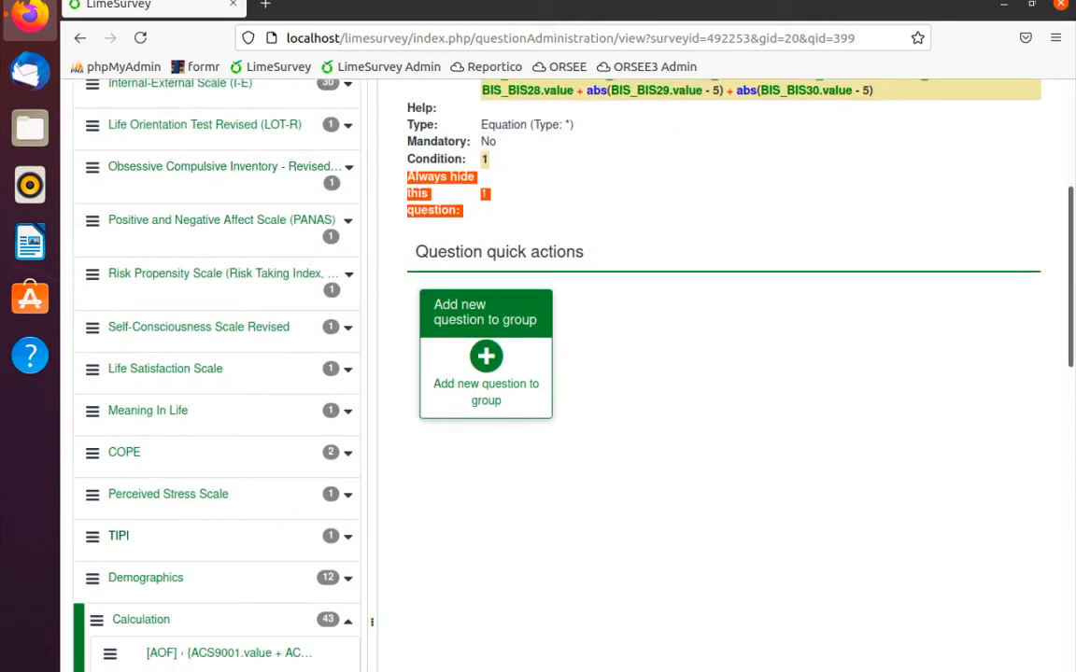
scroll(372, 622, down, 8)
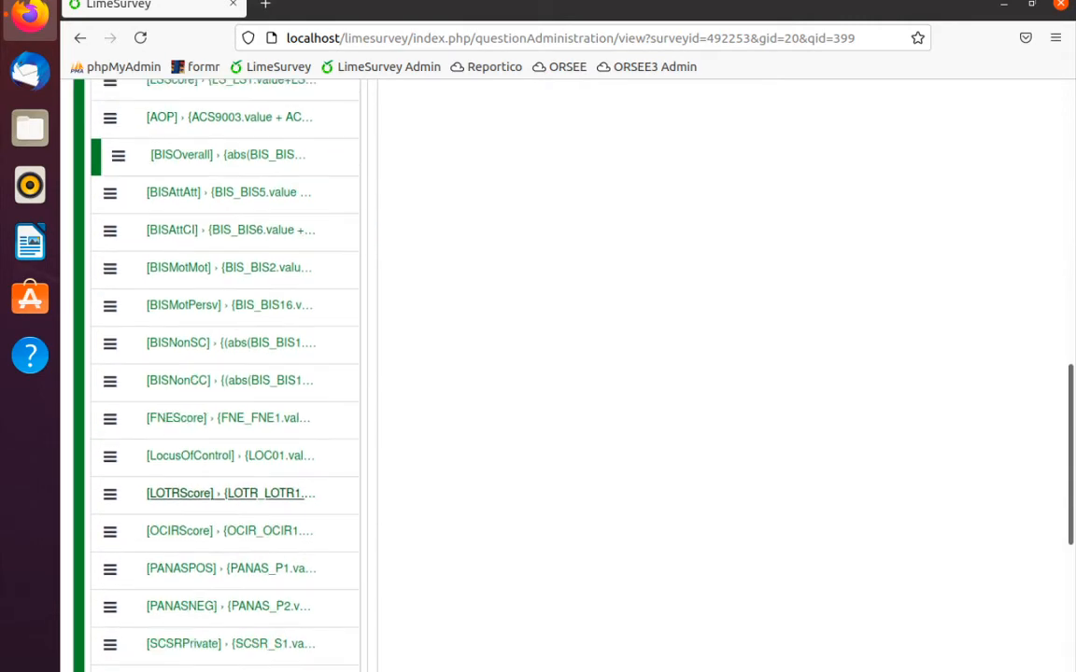
scroll(224, 555, down, 10)
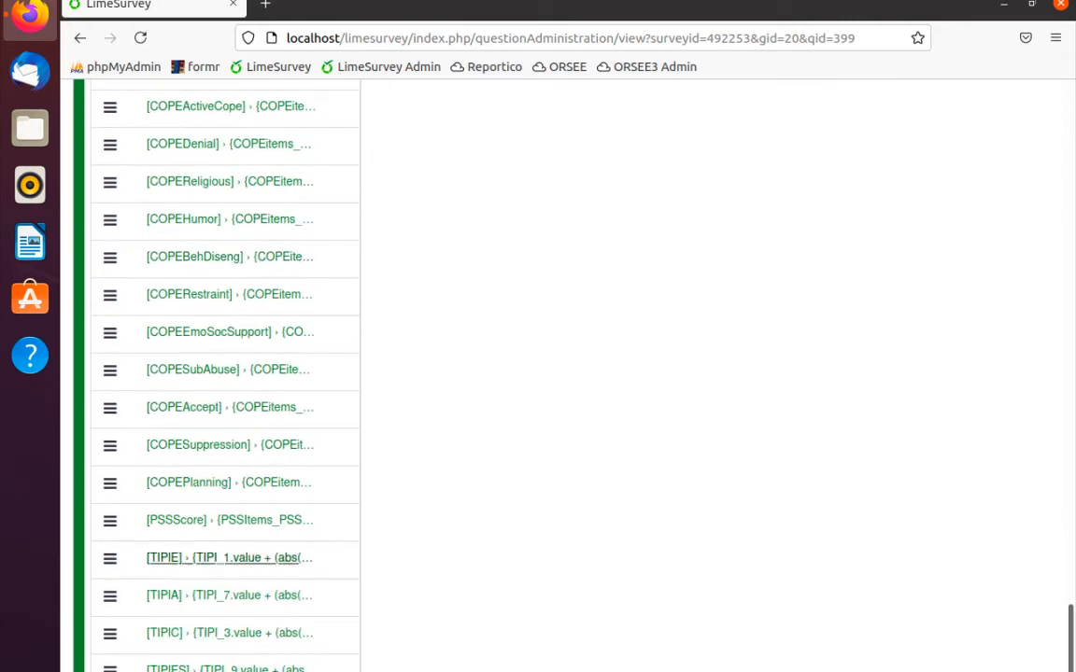
scroll(225, 558, down, 2)
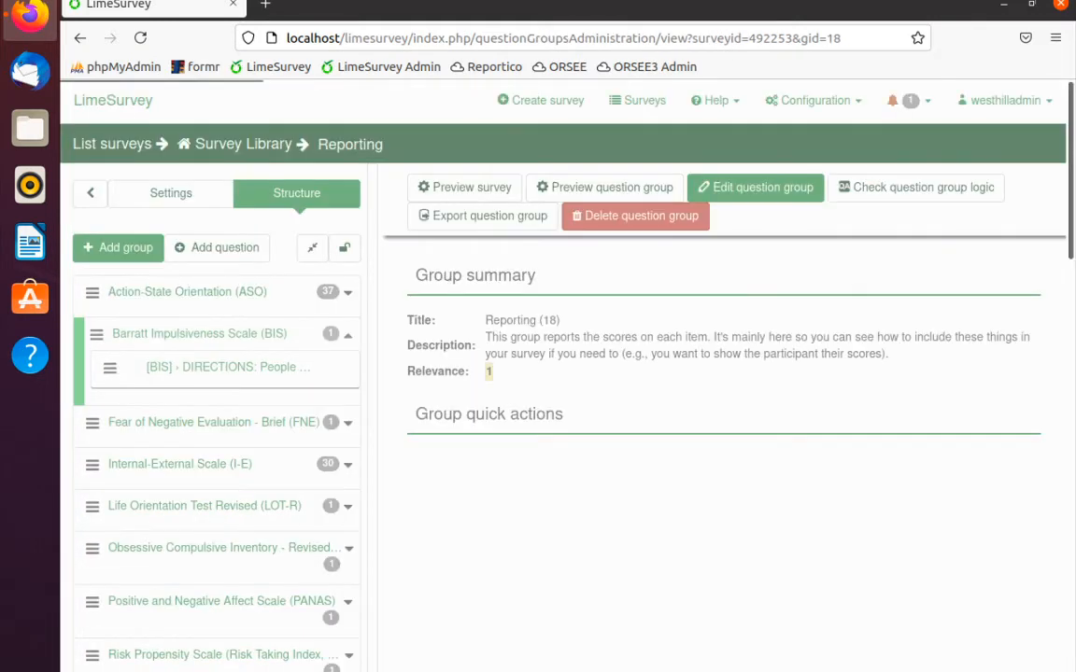
scroll(228, 213, down, 20)
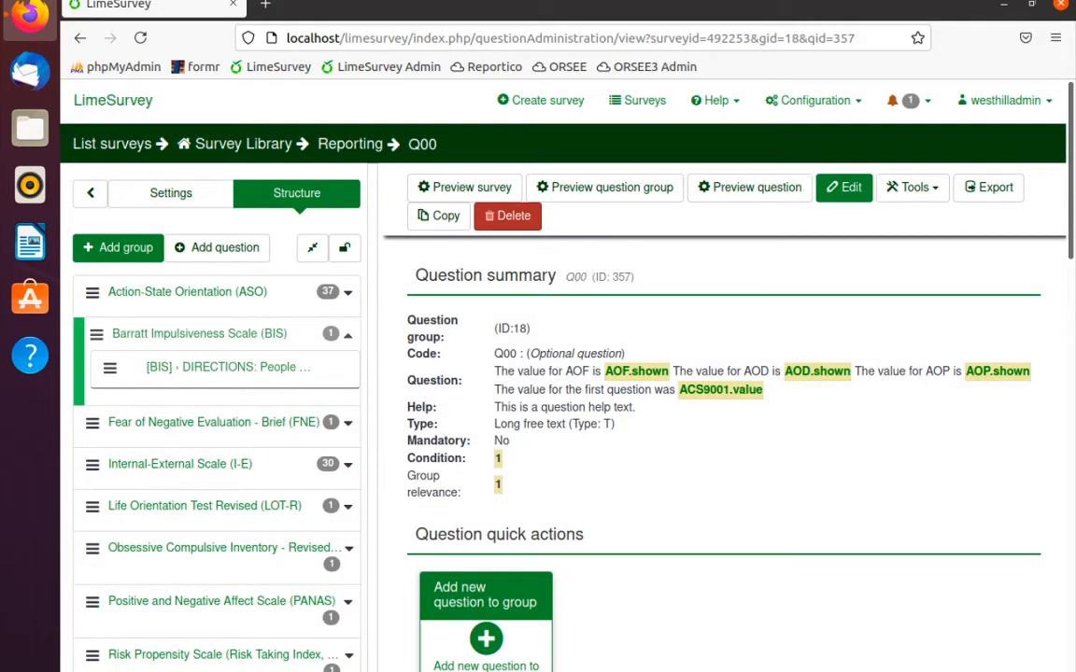
mouse_move(637, 372)
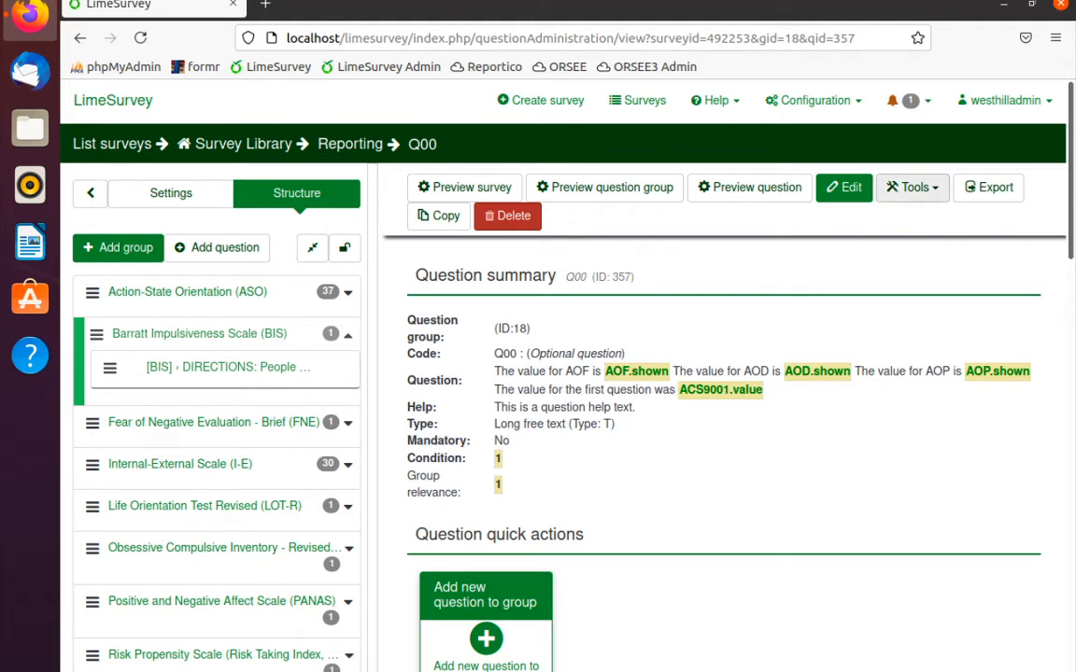
Edit question Q00 and add the line "The Overall BIS Score is" at the end of its question text.
click(844, 187)
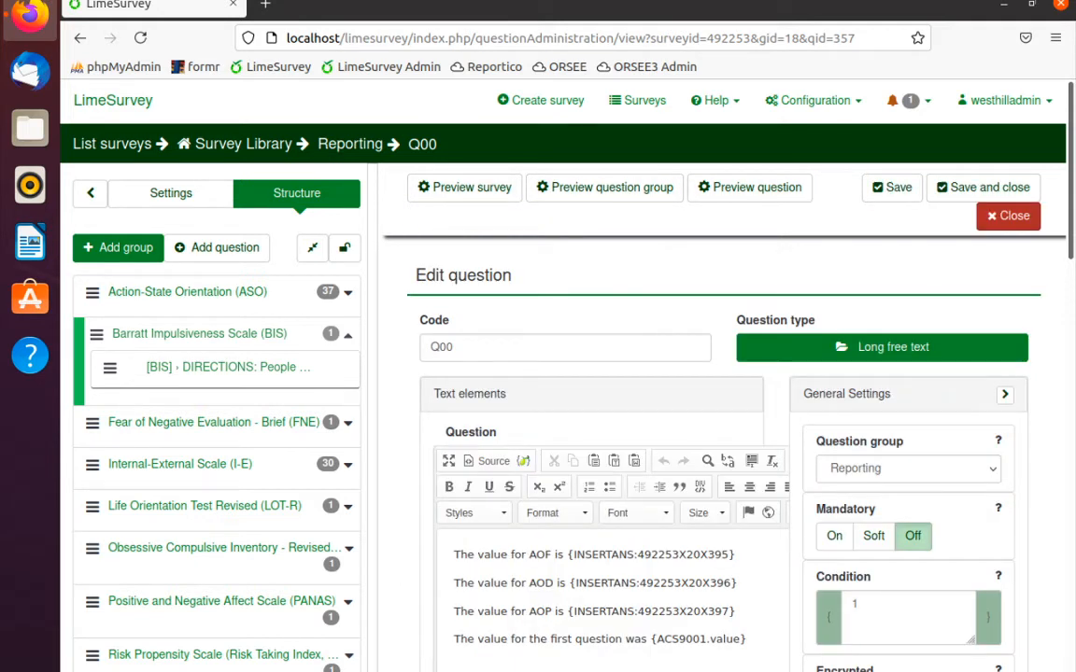
click(747, 640)
key(Return)
text(The Overall BIS Score is)
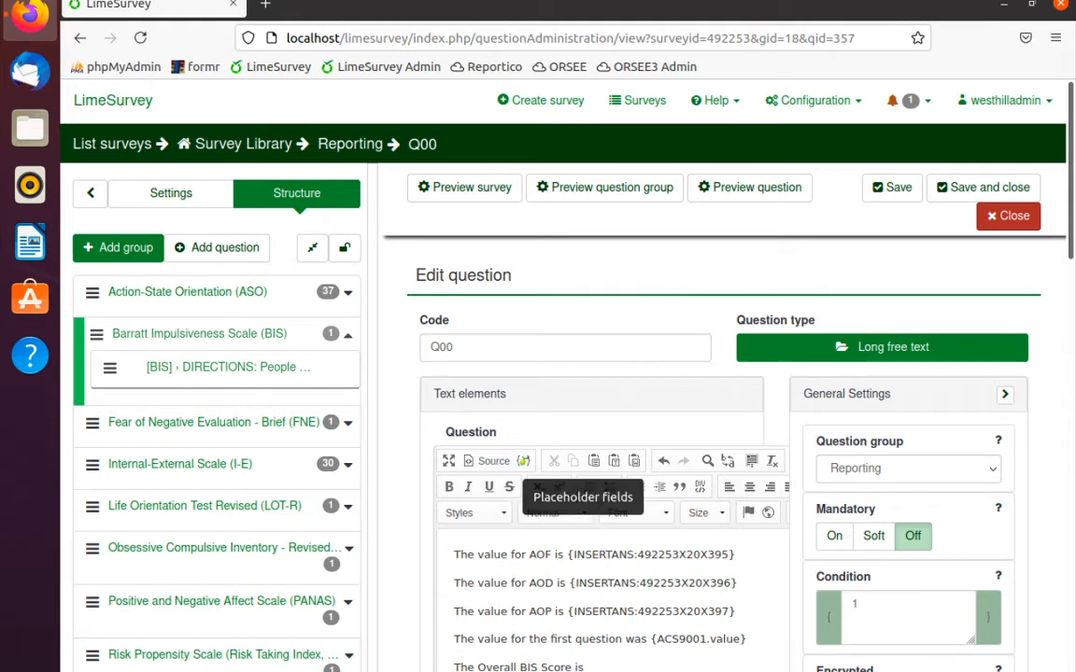
Insert the BISOverall placeholder field after the new line's text, then save and close the question.
click(523, 460)
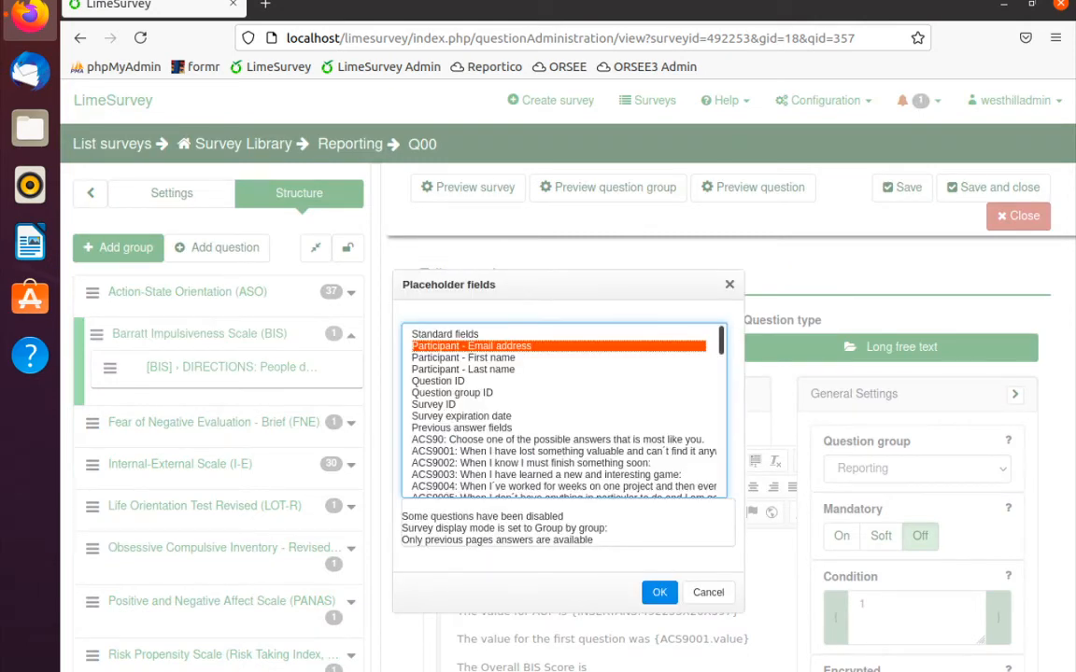
scroll(563, 411, down, 10)
scroll(563, 411, down, 10)
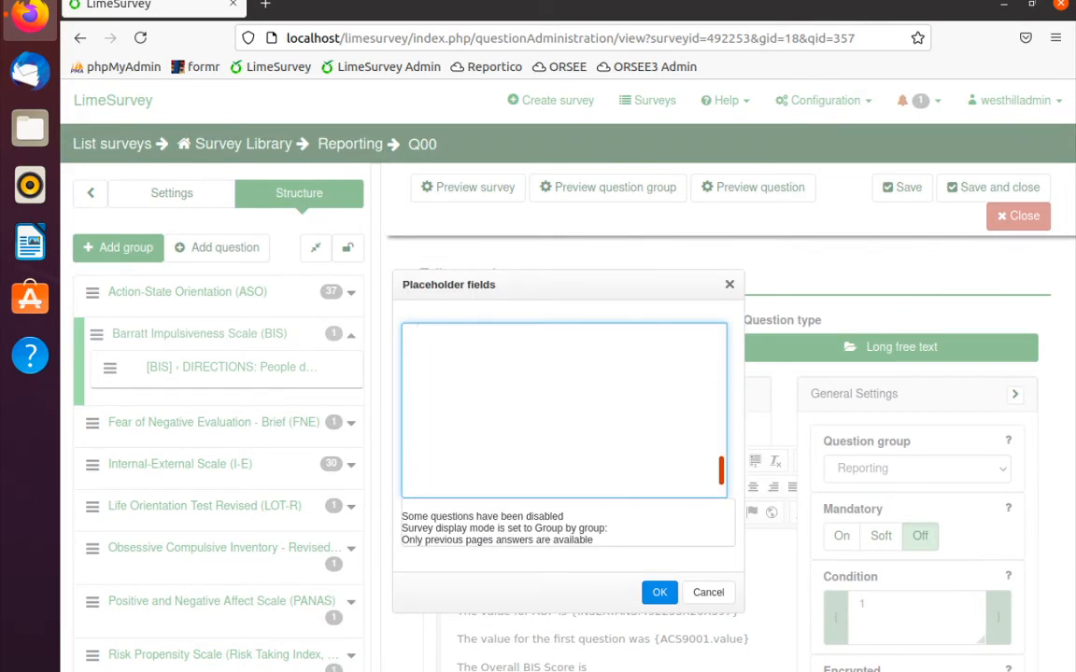
scroll(563, 411, up, 8)
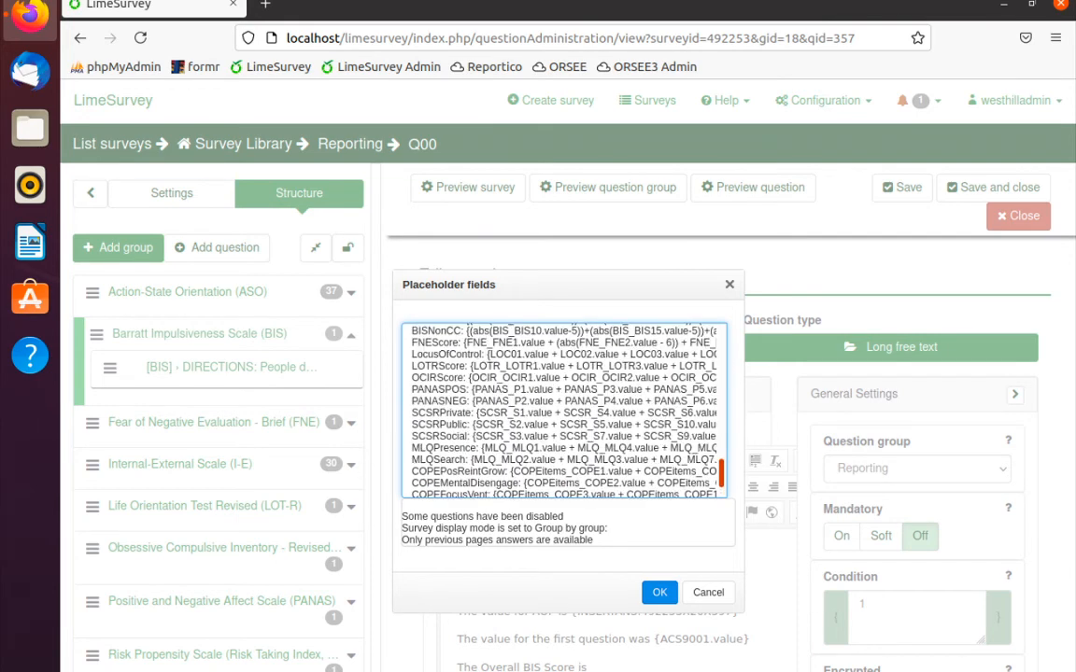
scroll(563, 411, down, 7)
scroll(563, 411, up, 8)
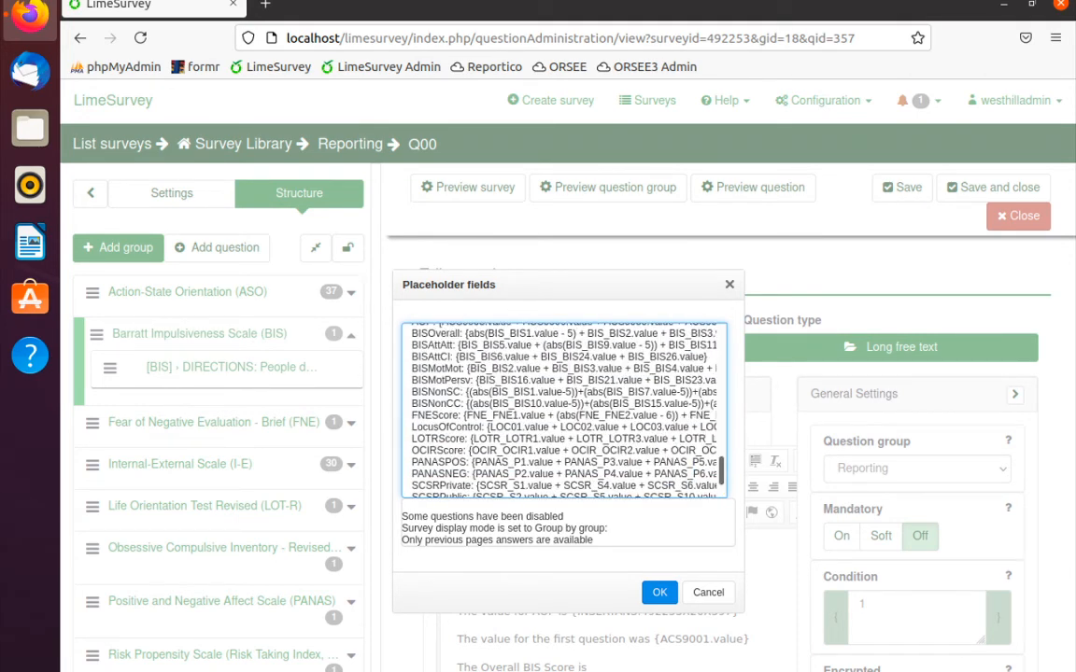
click(507, 334)
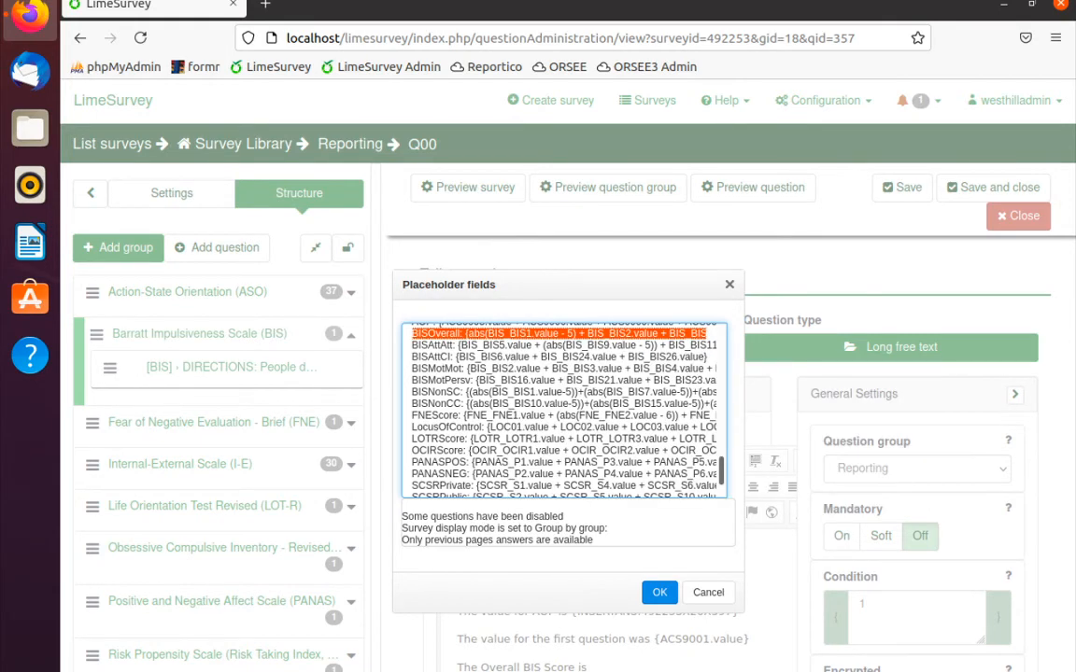
click(660, 593)
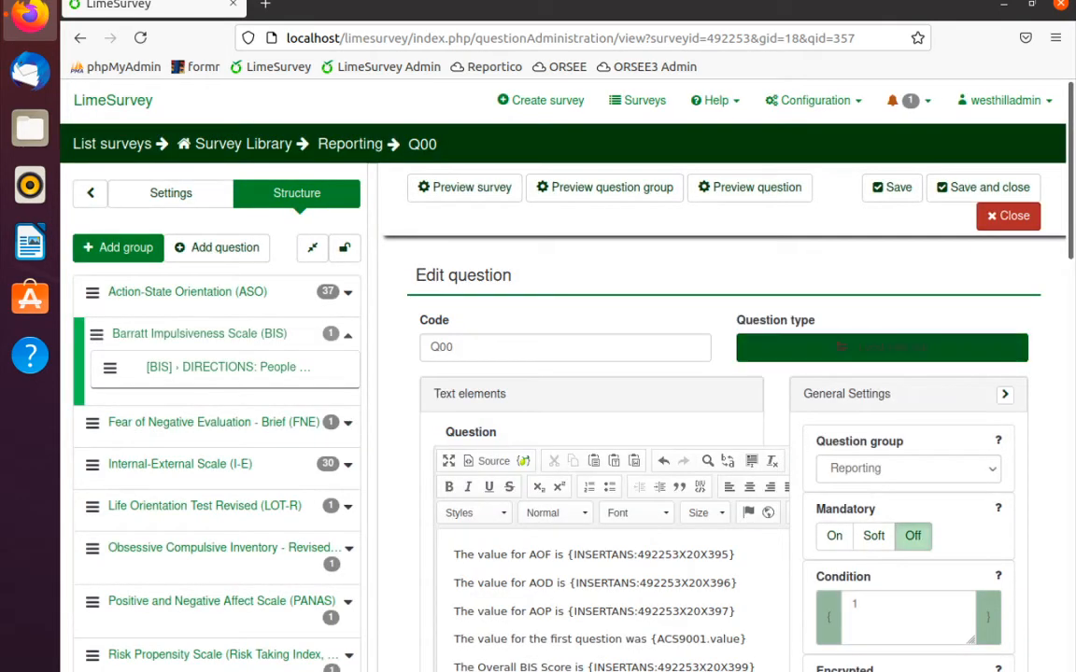
click(983, 187)
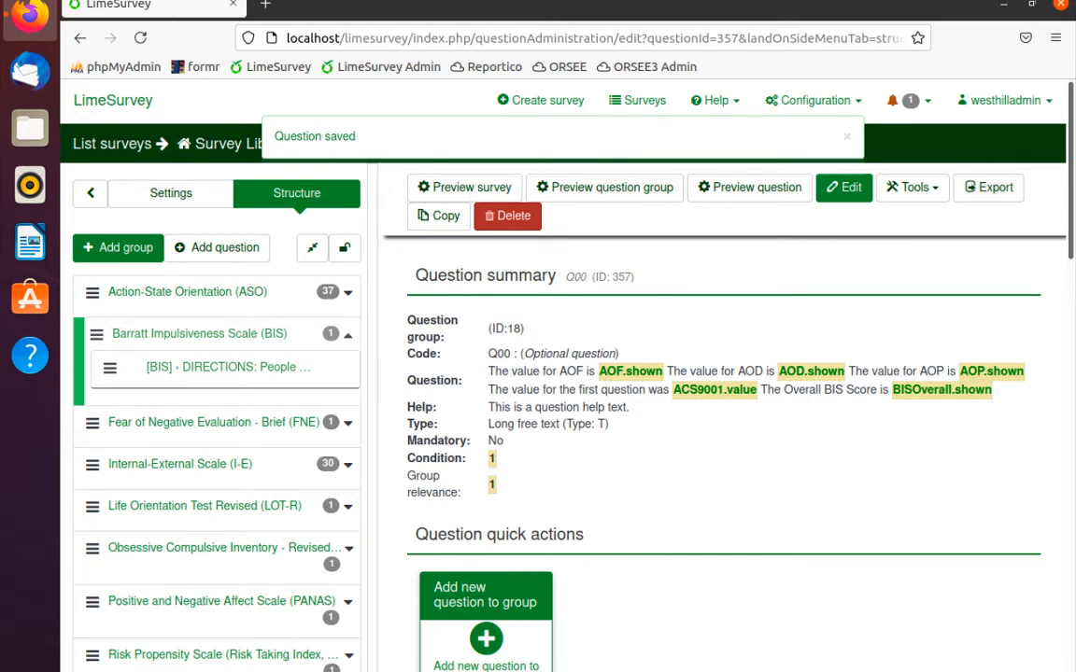
Activate the Survey Library survey from its overview, leaving all the response settings at No.
click(171, 193)
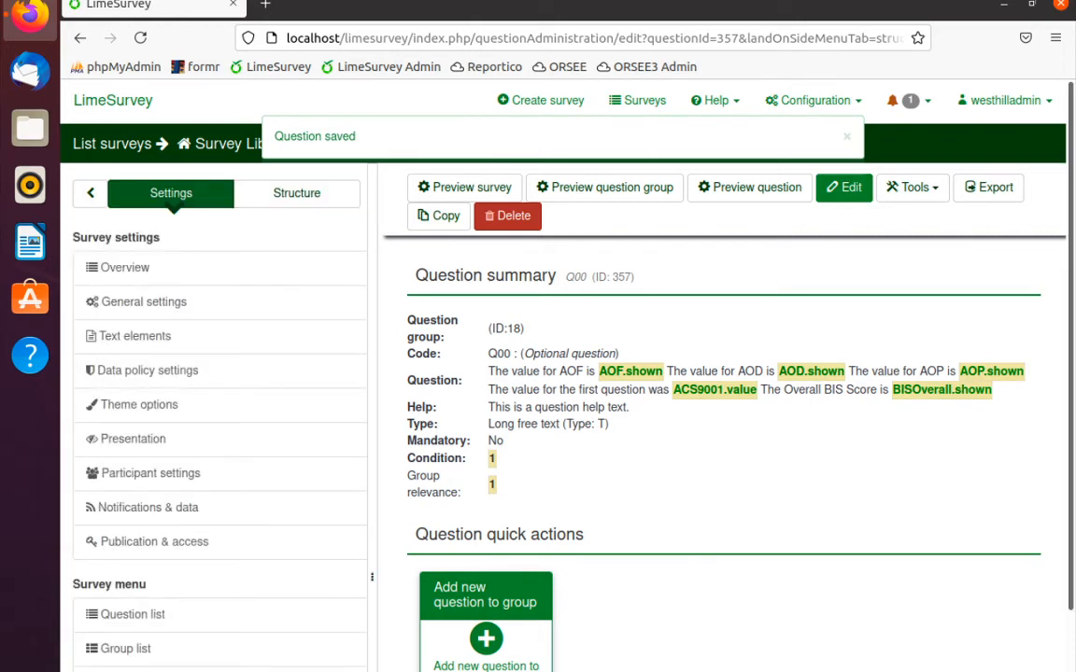
click(130, 267)
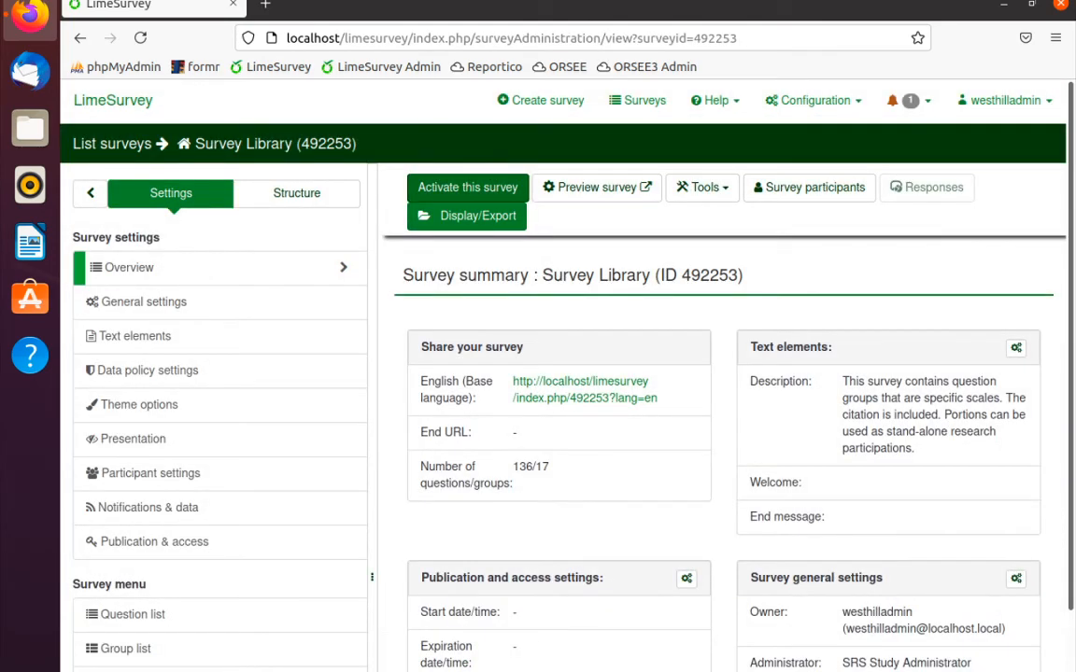
click(468, 187)
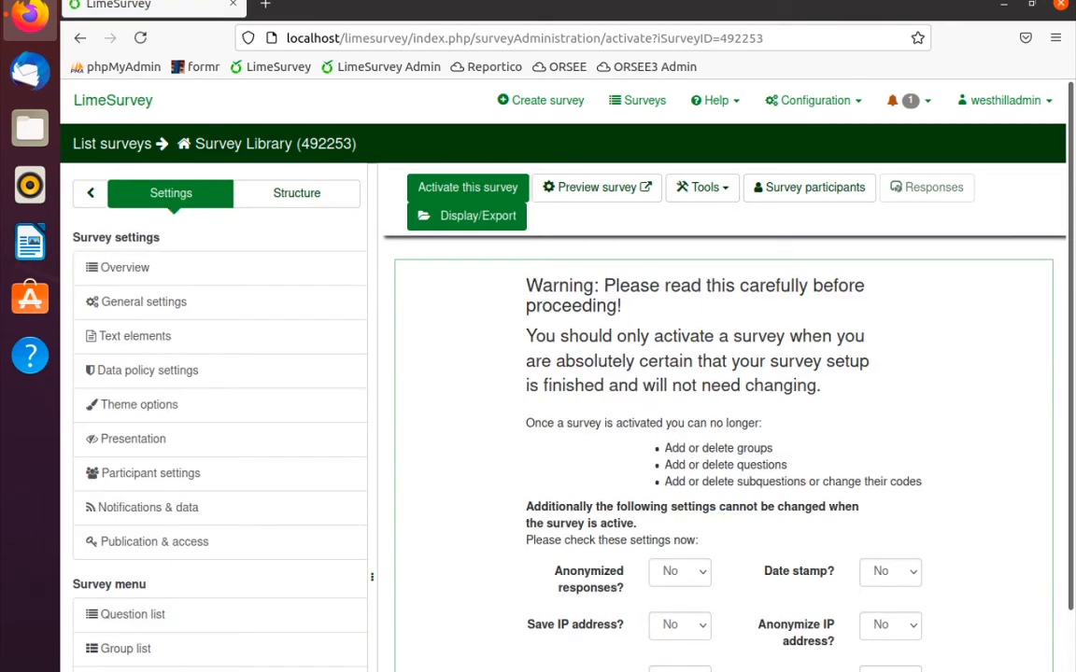
scroll(724, 420, down, 4)
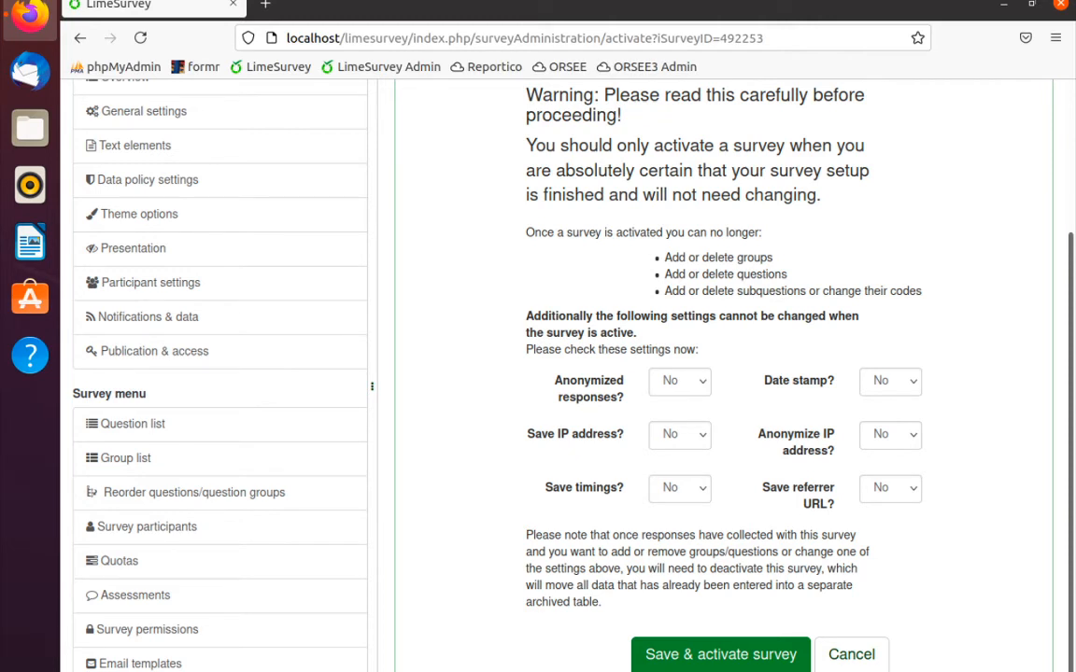
click(720, 655)
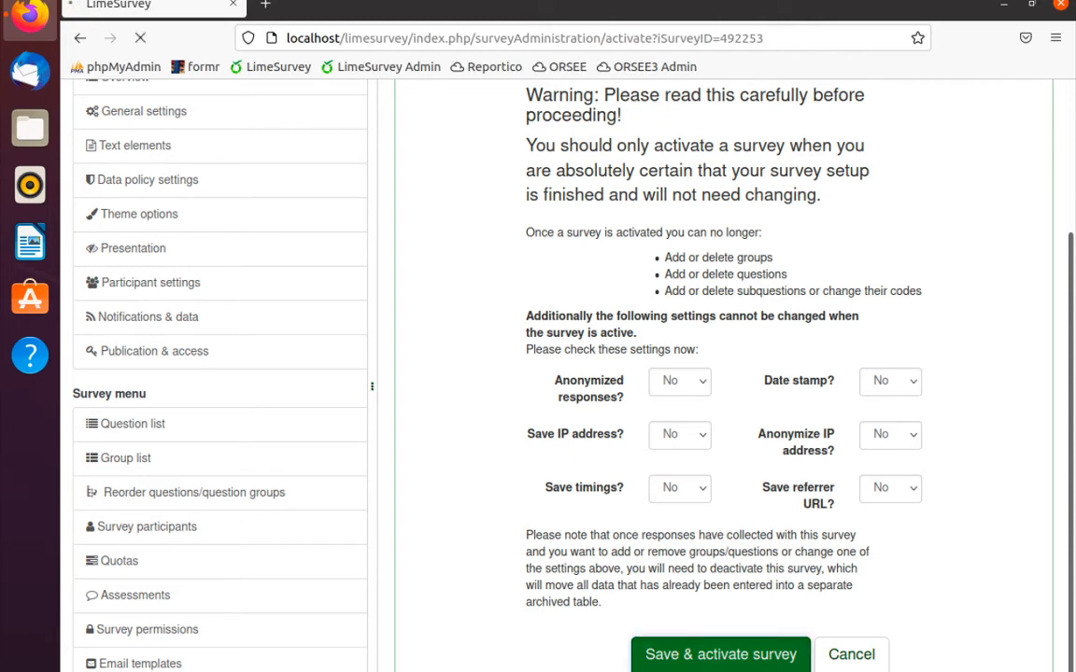